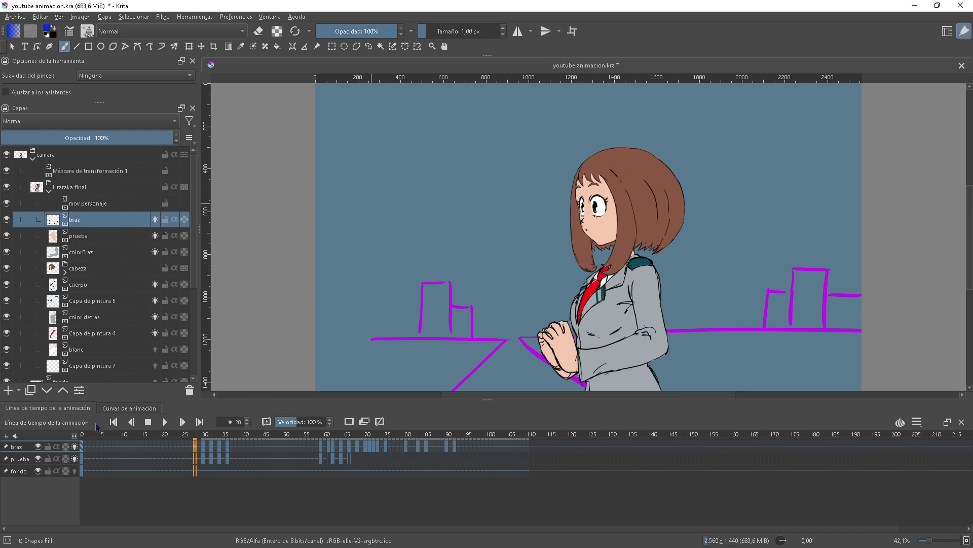
# Scrub the animation forward from frame 28 to 35, then step back to frame 29
pyautogui.moveTo(214, 434); pyautogui.dragTo(231, 436)
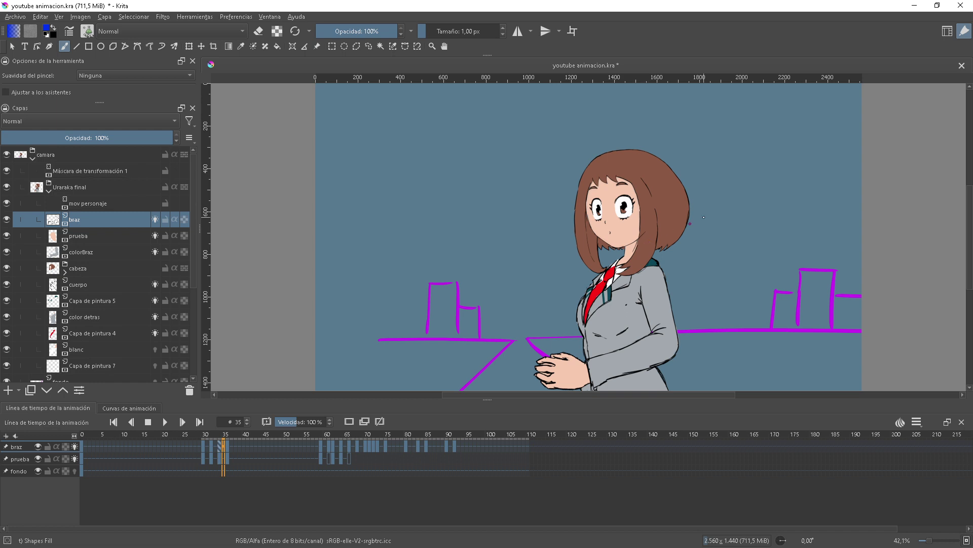
pyautogui.scroll(-2, 235, 422)
pyautogui.scroll(-2, 235, 422)
pyautogui.scroll(-2, 234, 422)
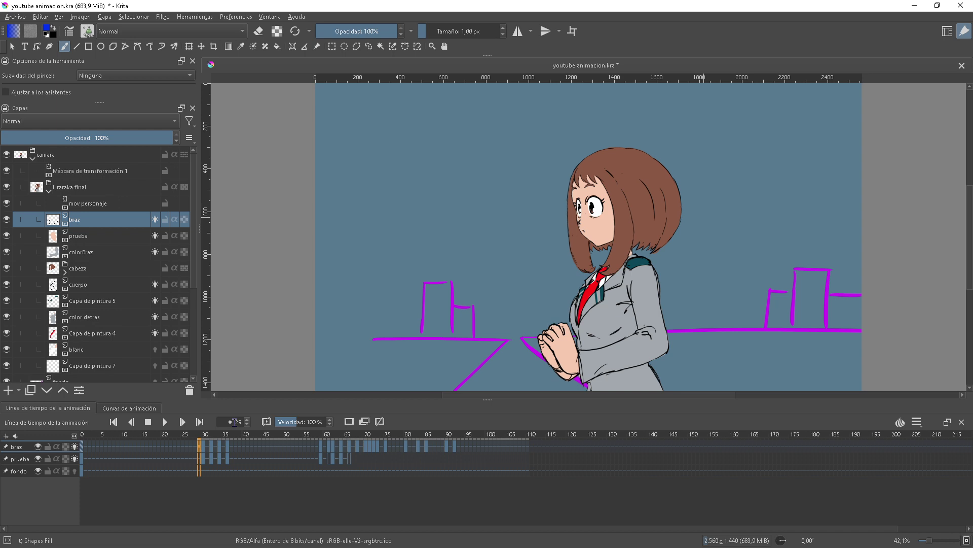
# Shift the character further left, zoom to 50.5%, and select the colorBraz layer
pyautogui.moveTo(645, 230)
pyautogui.mouseDown()
pyautogui.moveTo(428, 315)
pyautogui.moveTo(441, 308)
pyautogui.mouseUp()
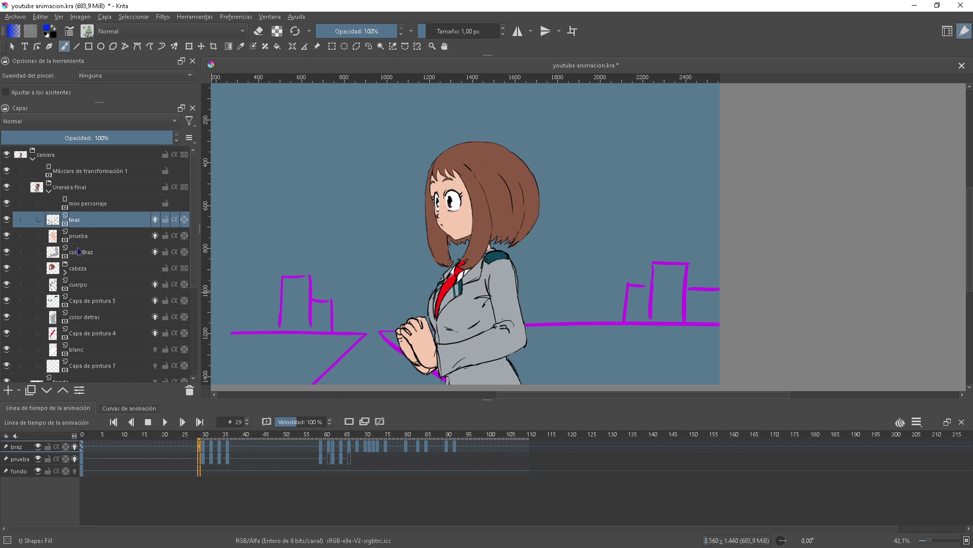
pyautogui.scroll(1, 488, 271)
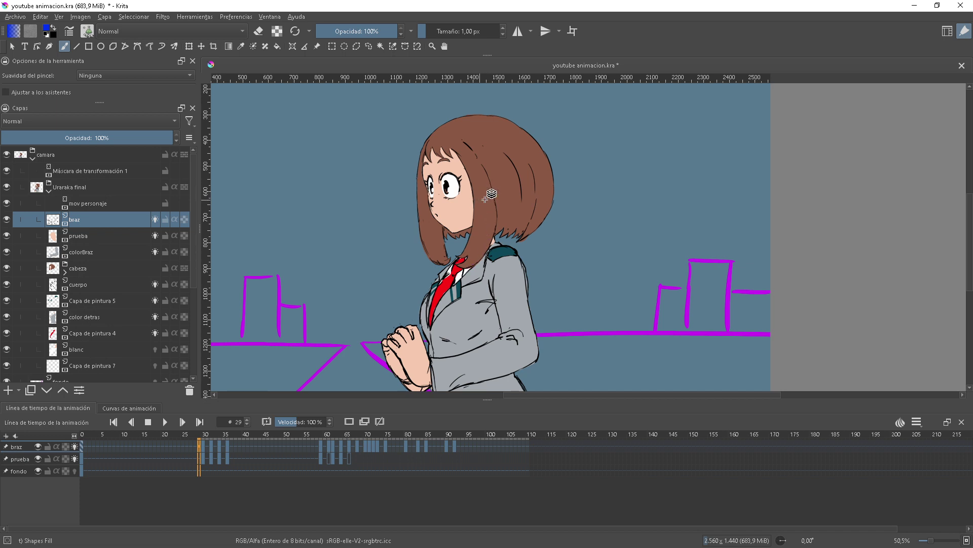
pyautogui.click(462, 311)
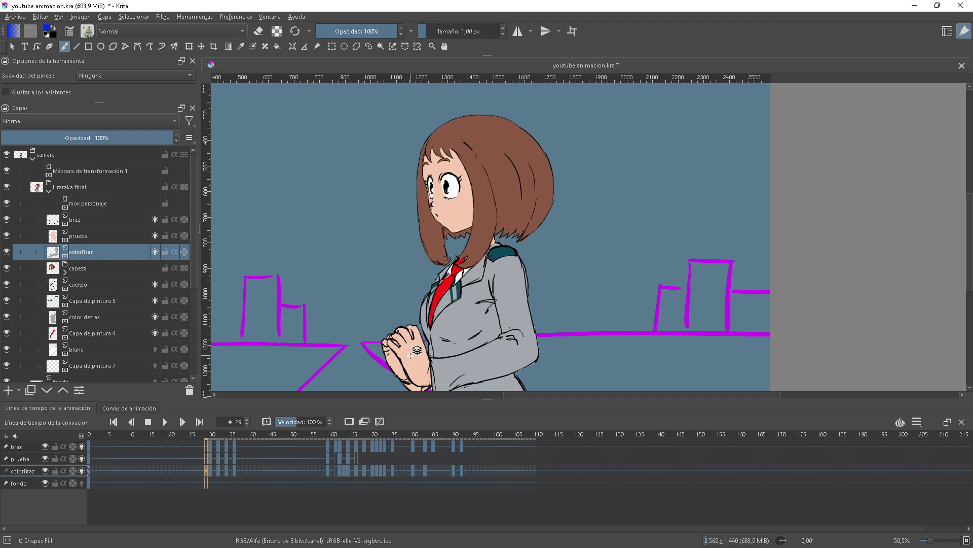
# Expand the cabeza group, select the pelo layer, then switch to C Pelo
pyautogui.click(482, 165)
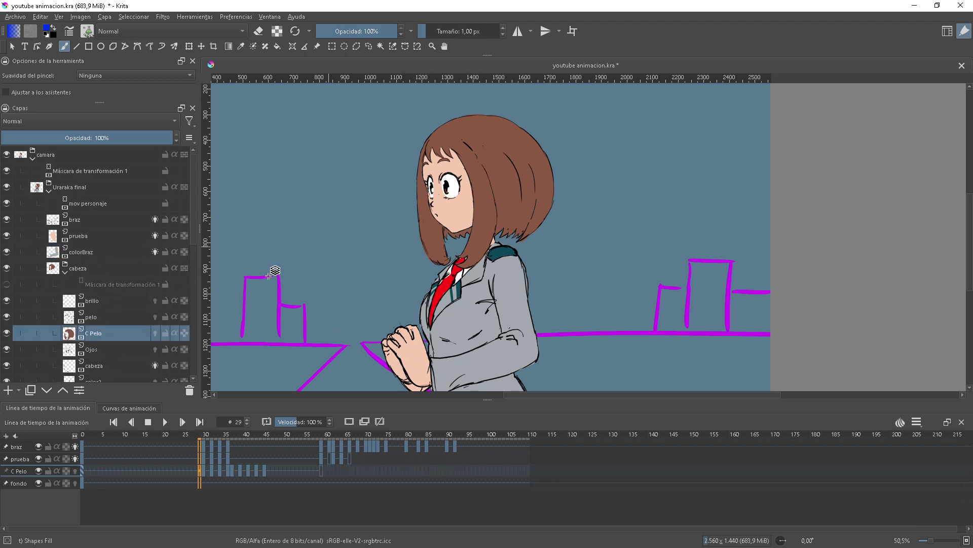
pyautogui.click(143, 319)
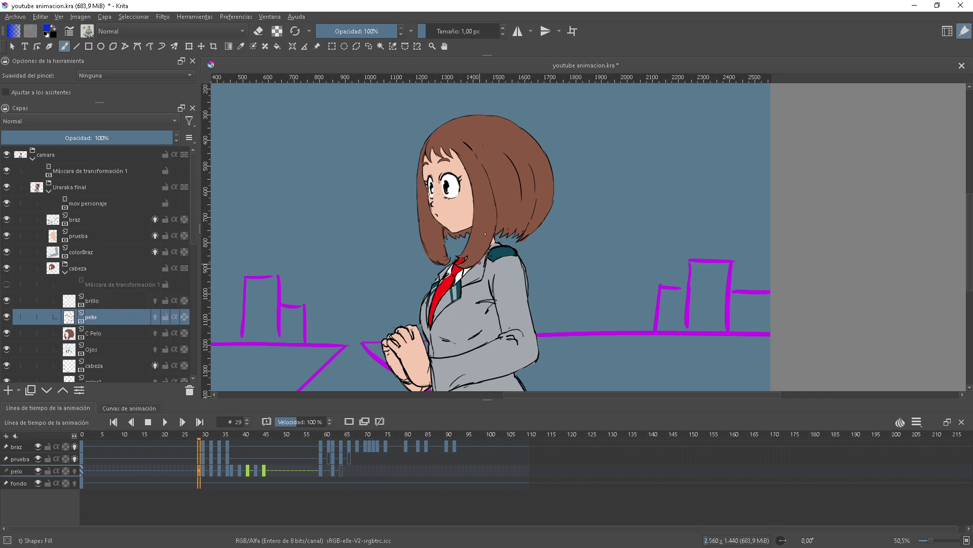
pyautogui.click(428, 218)
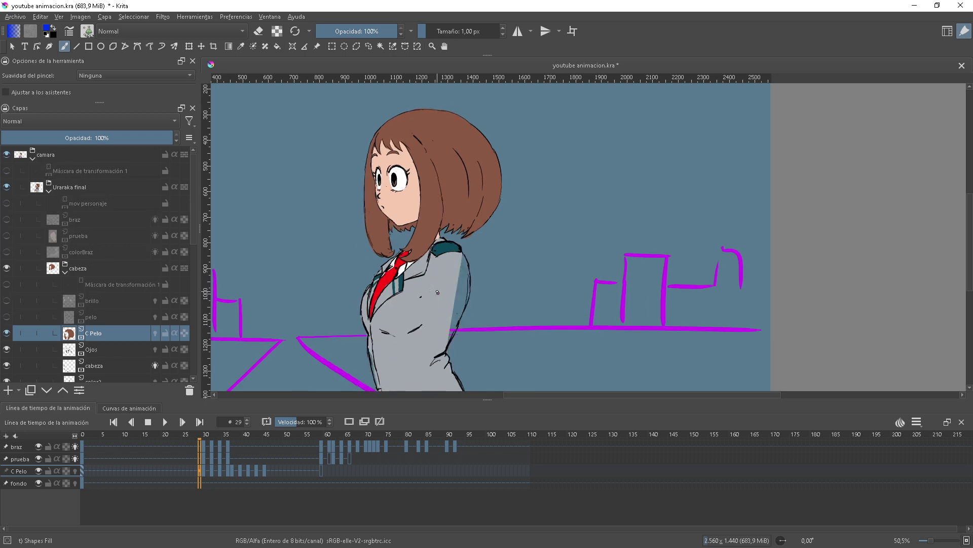
pyautogui.hotkey('shift', 'i')
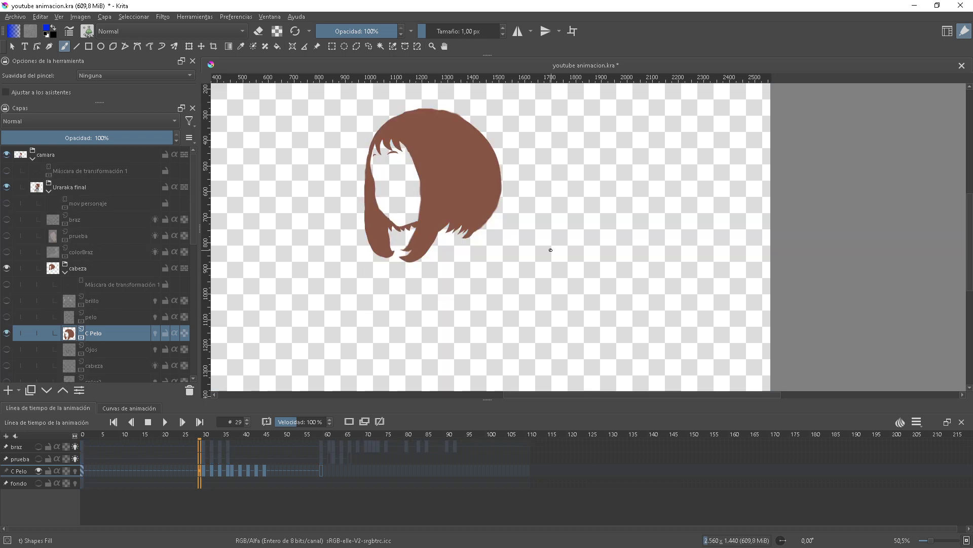
pyautogui.hotkey('shift', 'i')
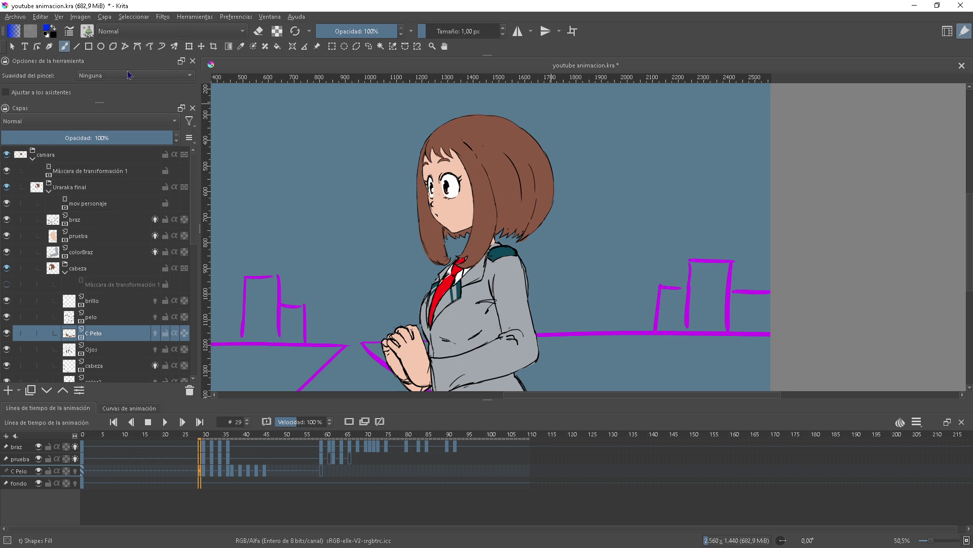
# Open Configurar Krita and reach the Preferencias de entrada del lienzo page via the tablet settings
pyautogui.click(244, 18)
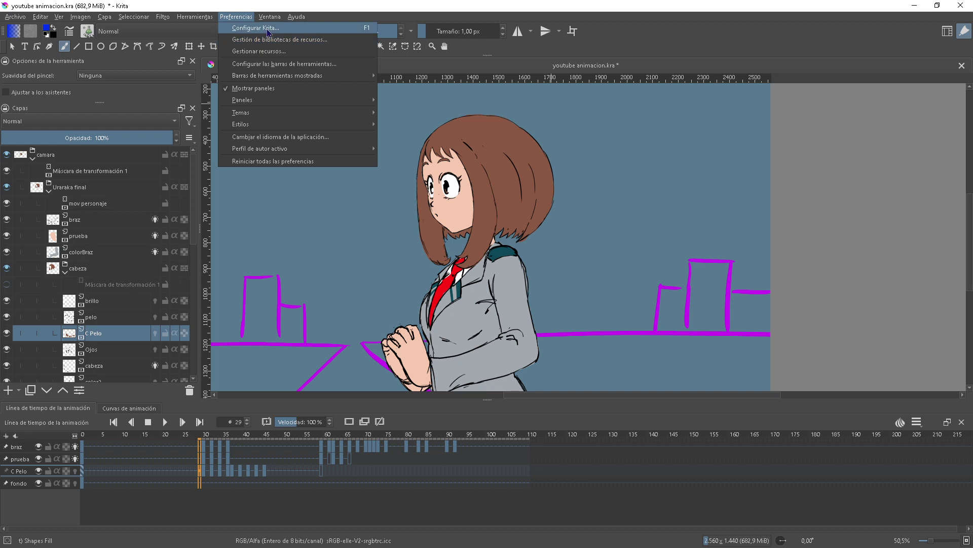
pyautogui.click(270, 34)
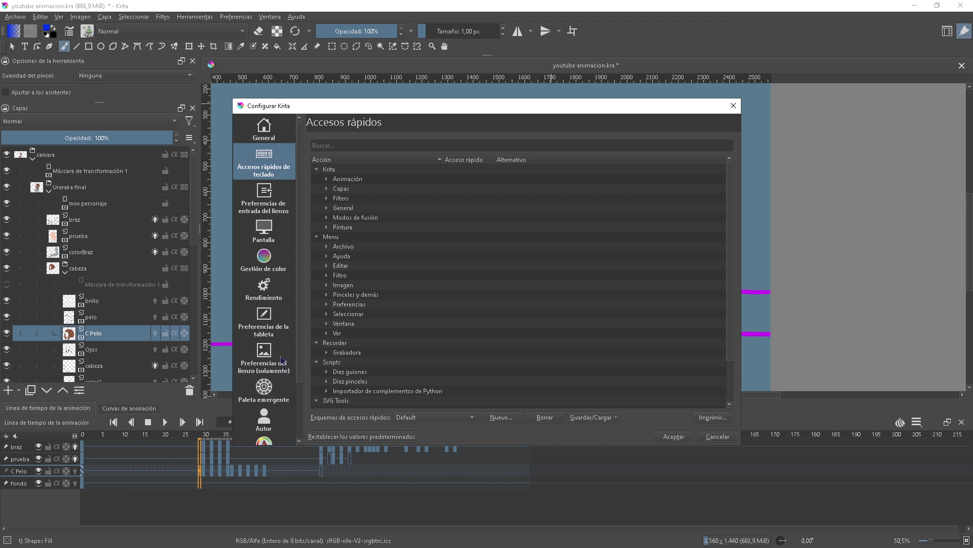
pyautogui.click(280, 327)
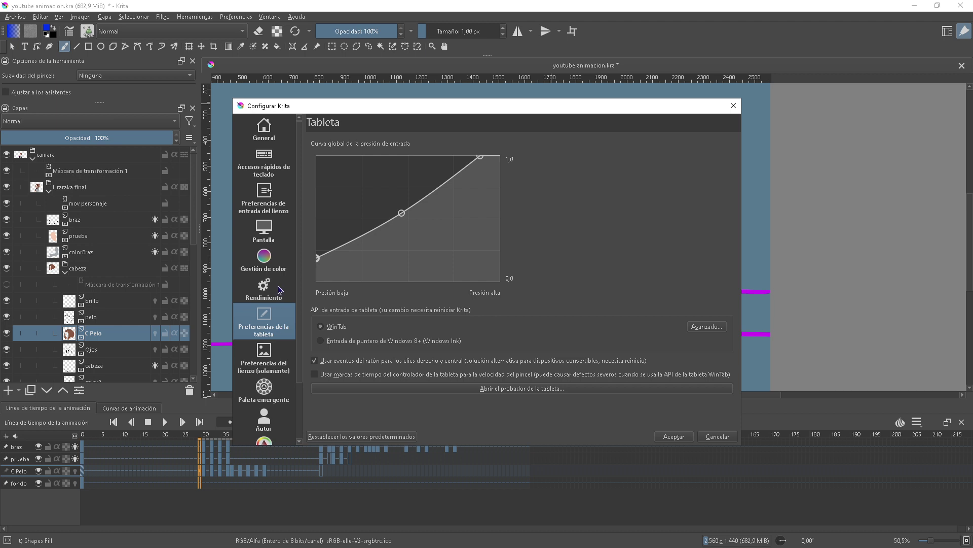
pyautogui.click(276, 209)
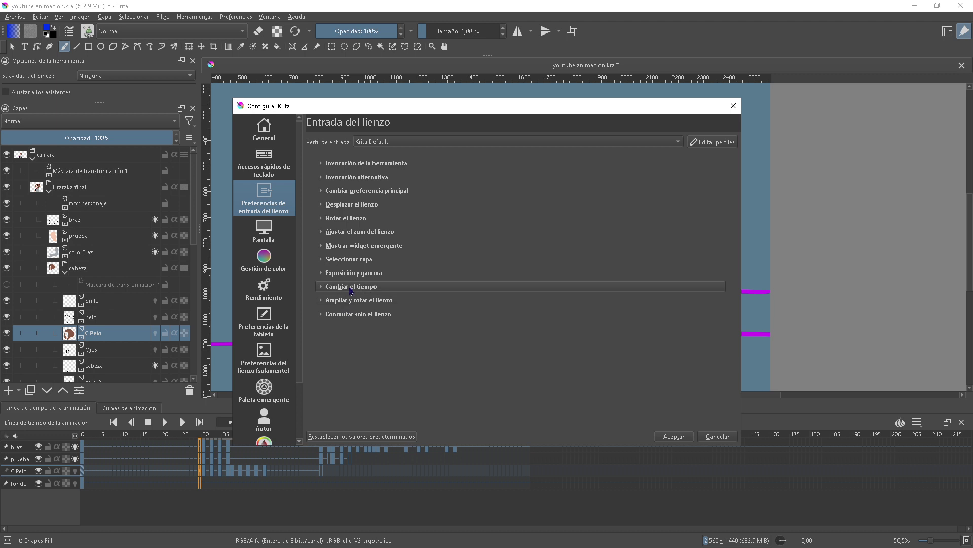
# Review the Seleccionar capa input bindings, then move to the Accesos rápidos de teclado page
pyautogui.click(321, 261)
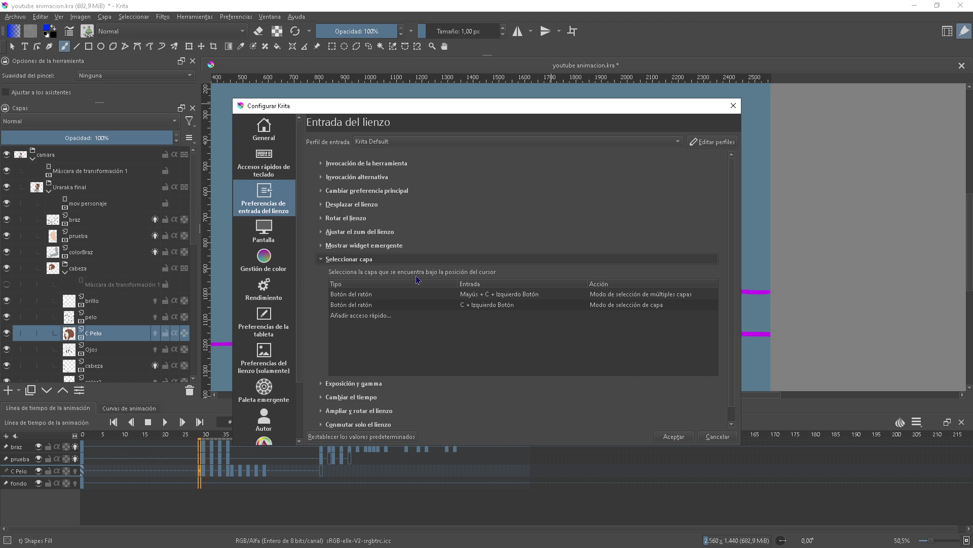
pyautogui.click(270, 168)
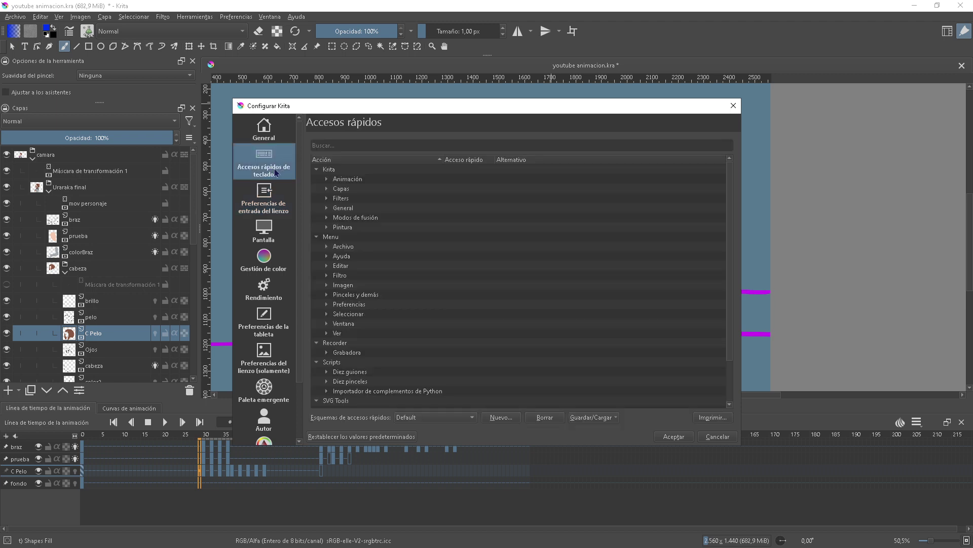
# Filter the keyboard shortcuts by 'ais' to show the layer isolation actions
pyautogui.click(358, 146)
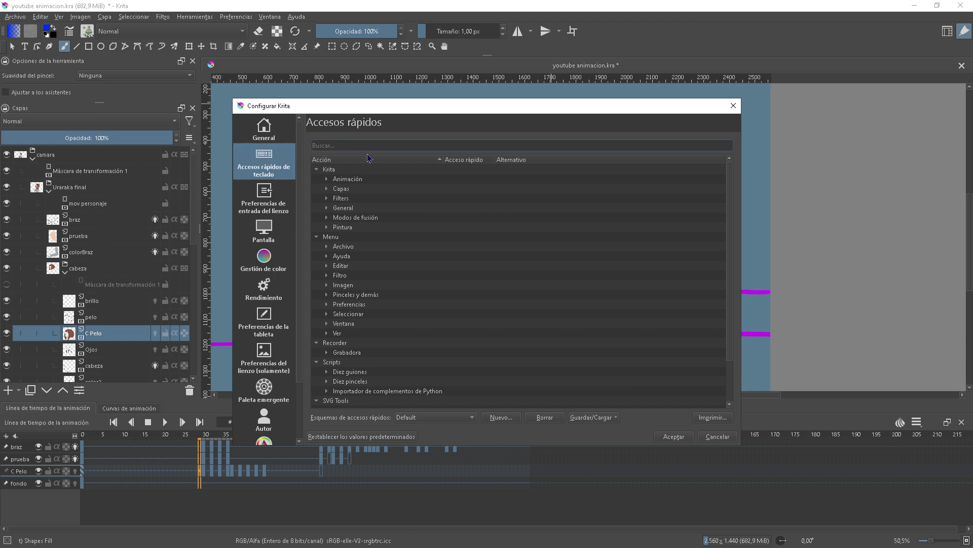
pyautogui.write('ais')
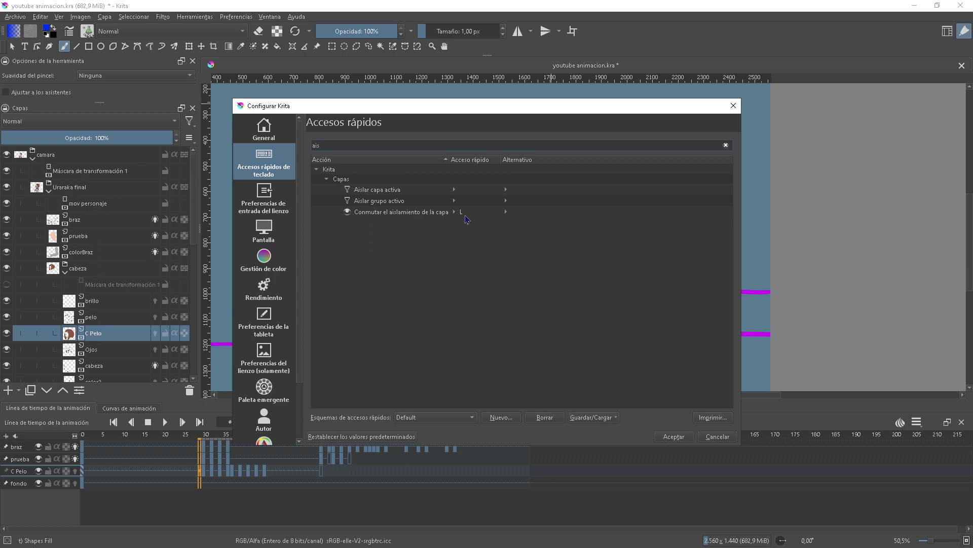
# Inspect the toggle, active-layer and active-group isolation bindings, then cancel without changes
pyautogui.click(379, 212)
pyautogui.click(394, 218)
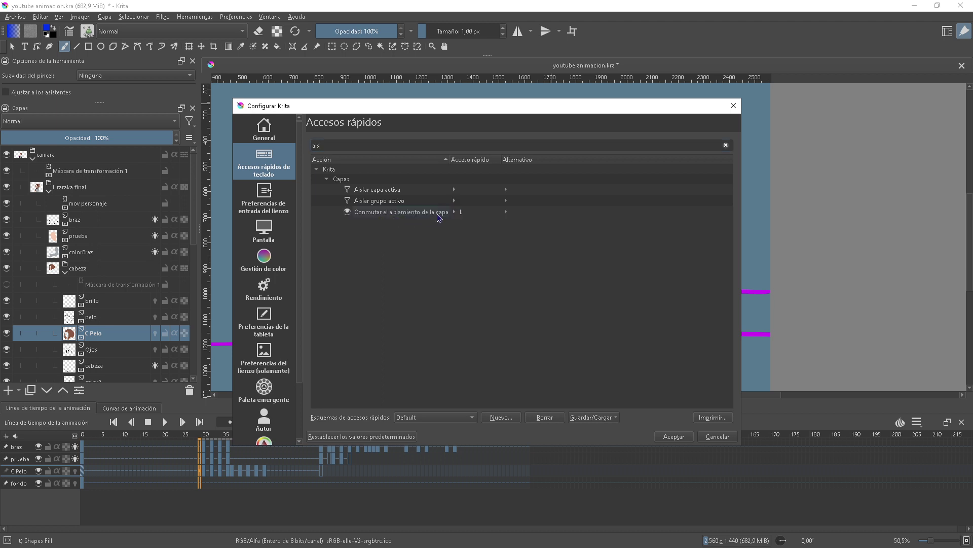
pyautogui.click(394, 192)
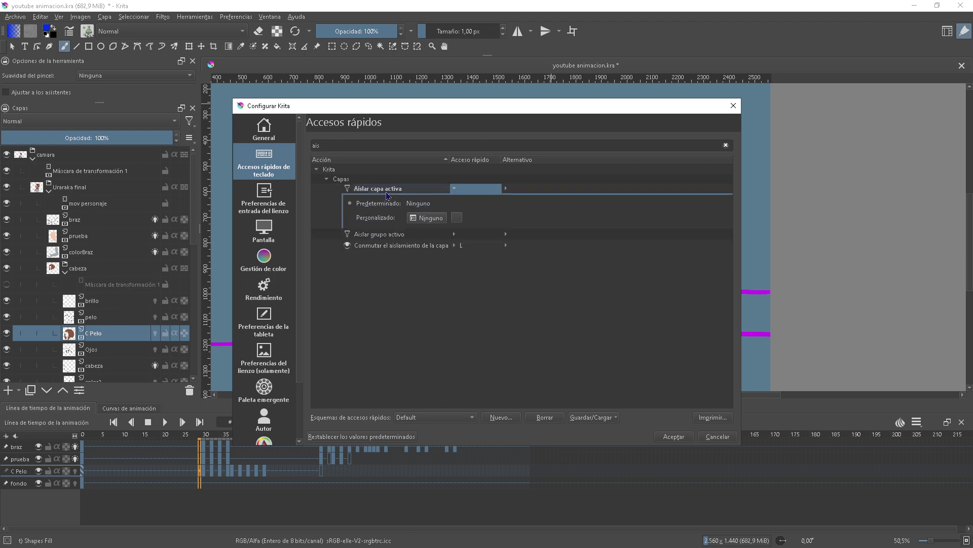
pyautogui.click(419, 193)
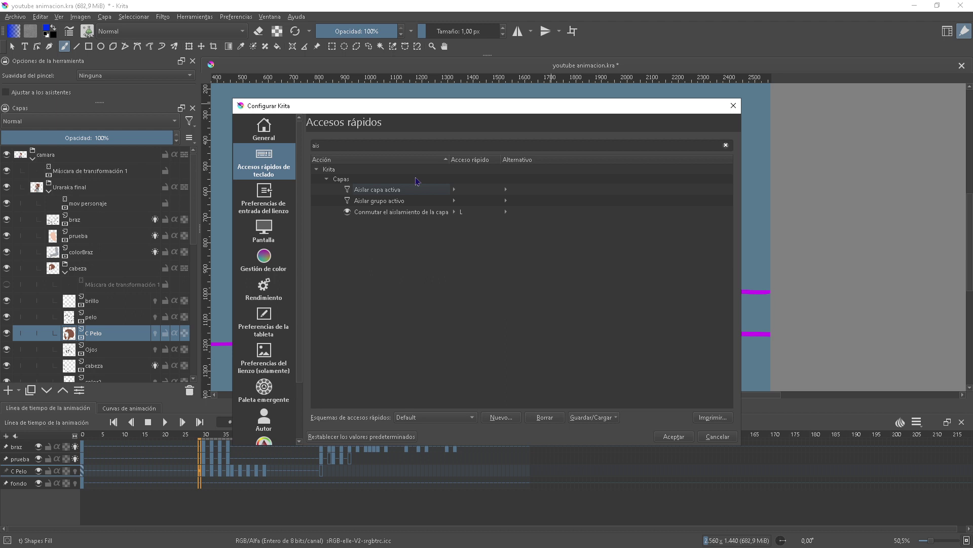
pyautogui.click(394, 203)
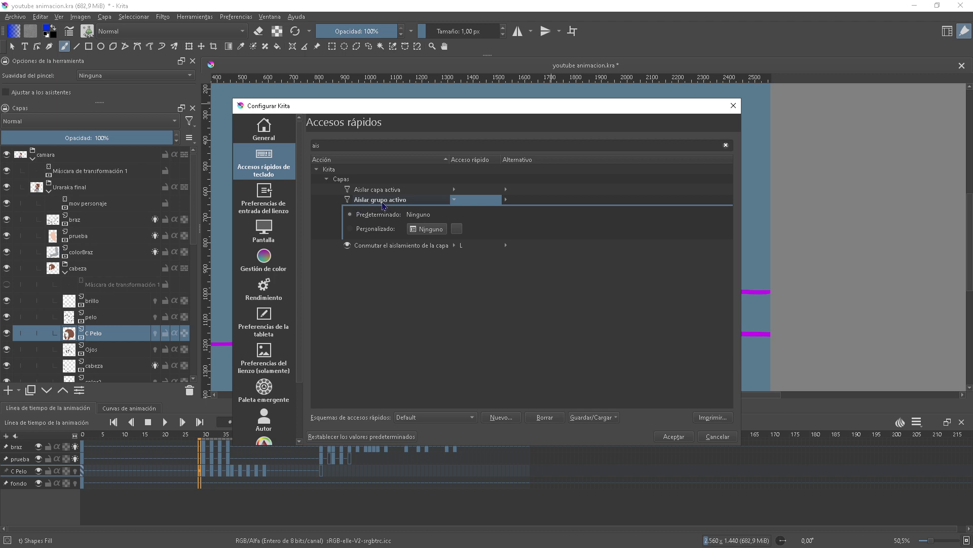
pyautogui.click(384, 200)
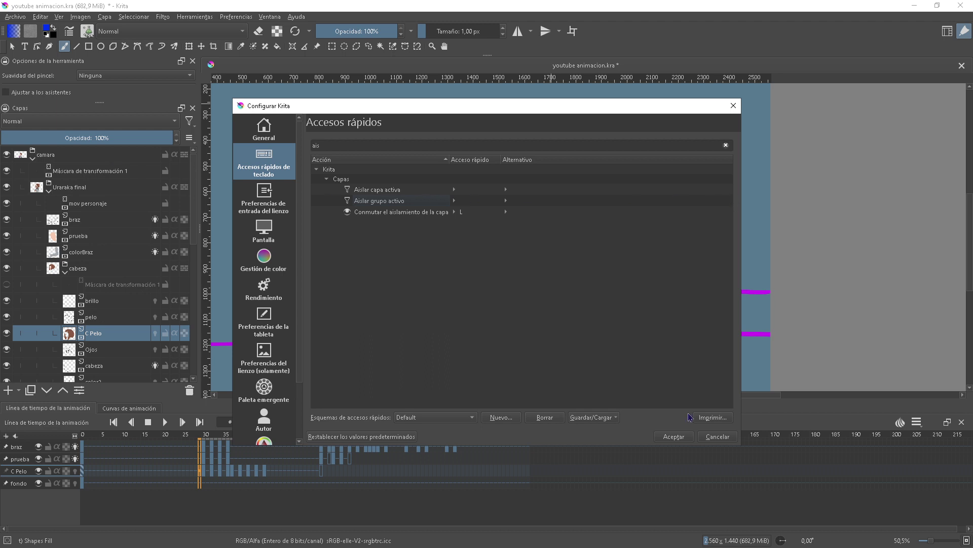
pyautogui.click(709, 439)
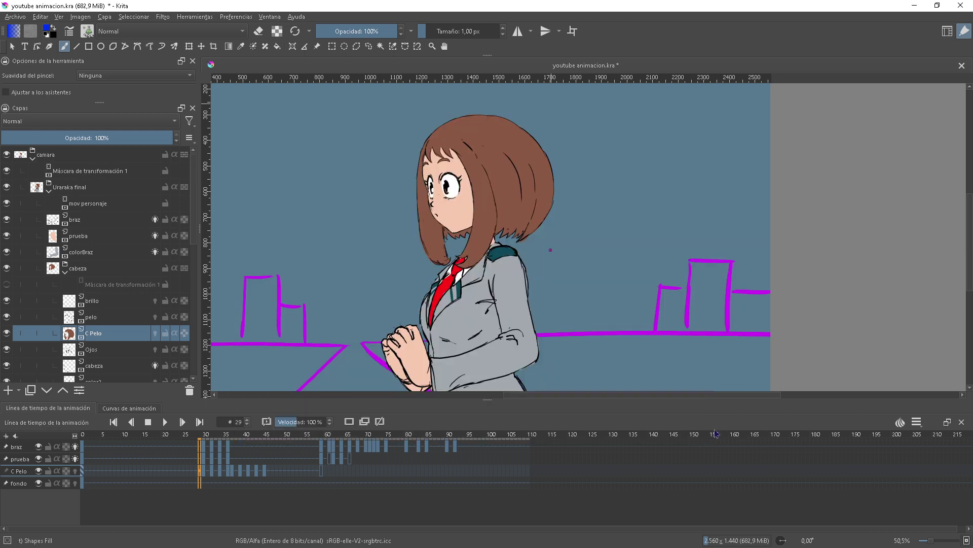